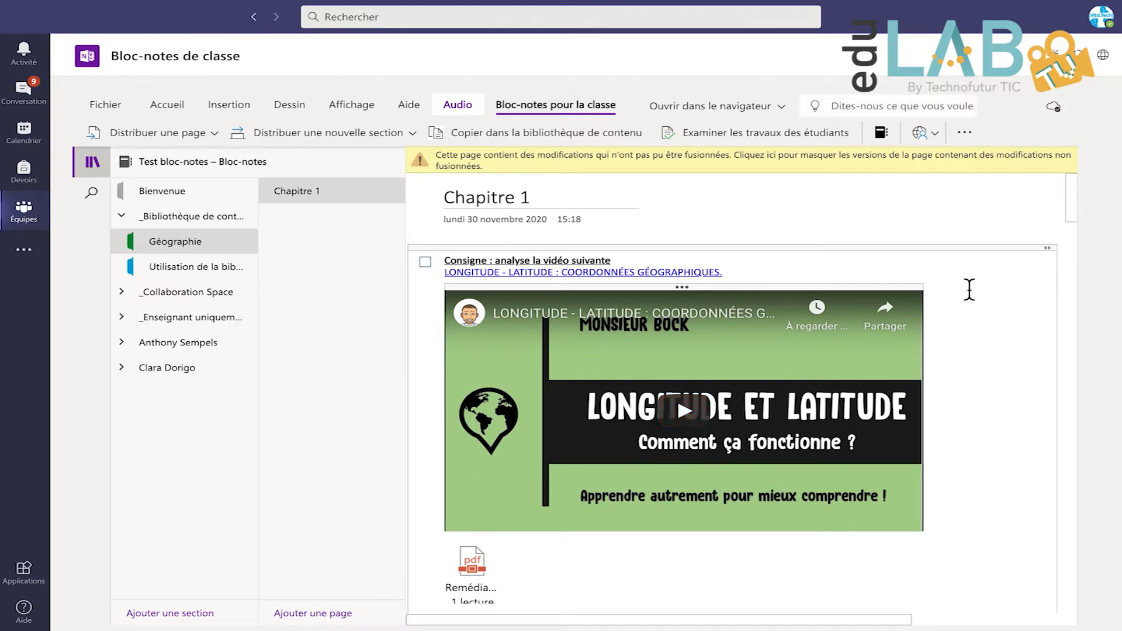
- Look through the Chapitre 1 page in the Géographie section and distribute it to every student's Documents section
scroll(681, 451, down, 6)
scroll(671, 435, down, 10)
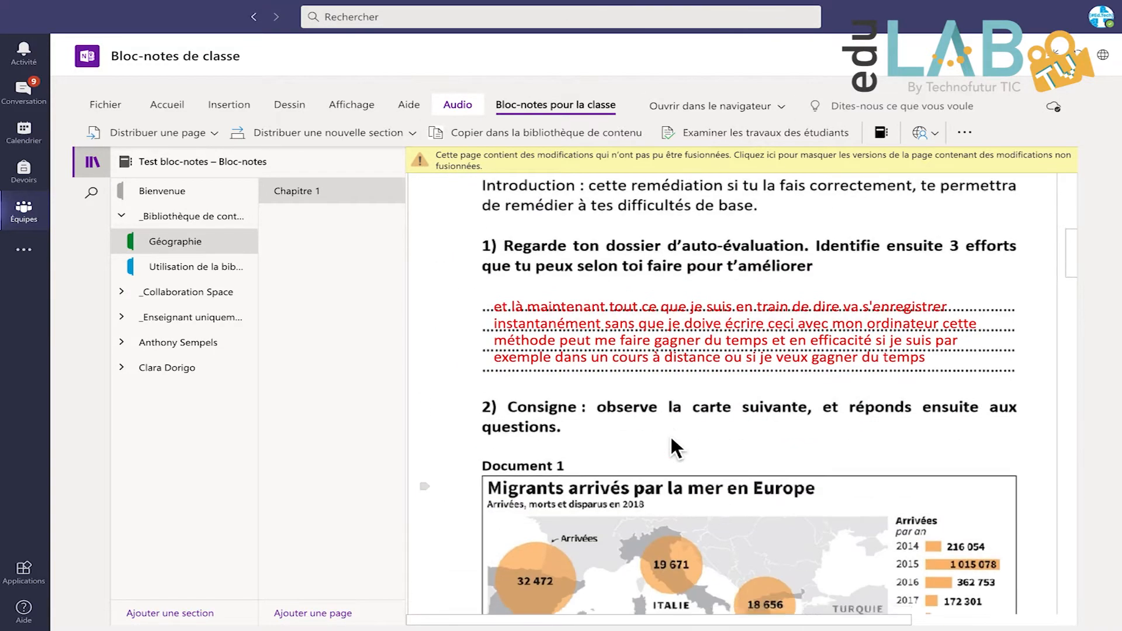
scroll(670, 434, down, 2)
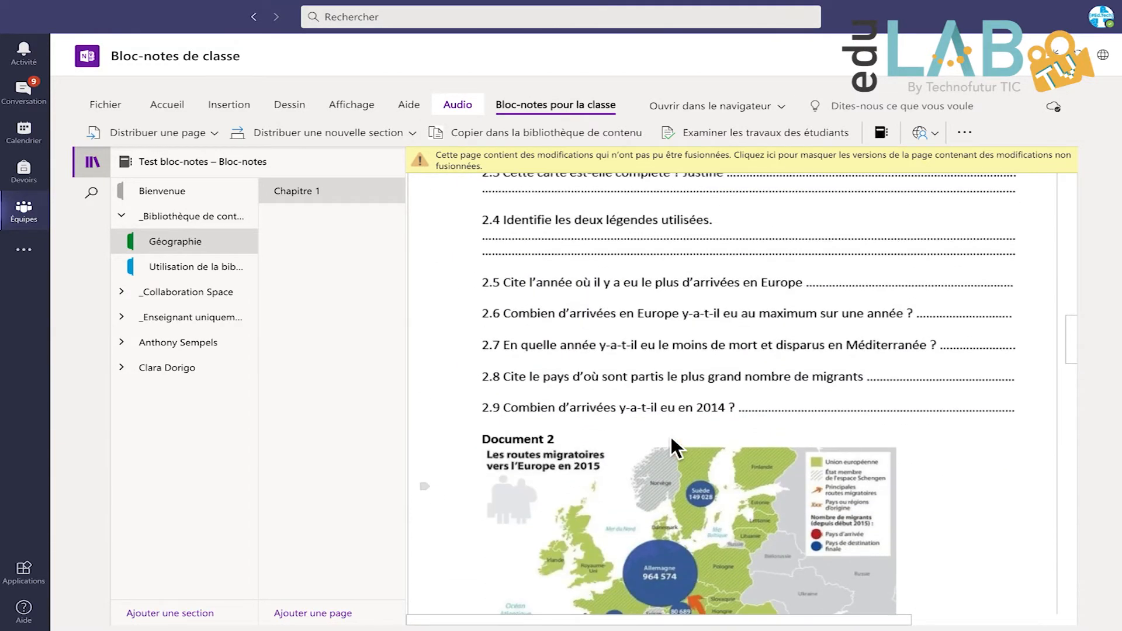
scroll(671, 435, up, 12)
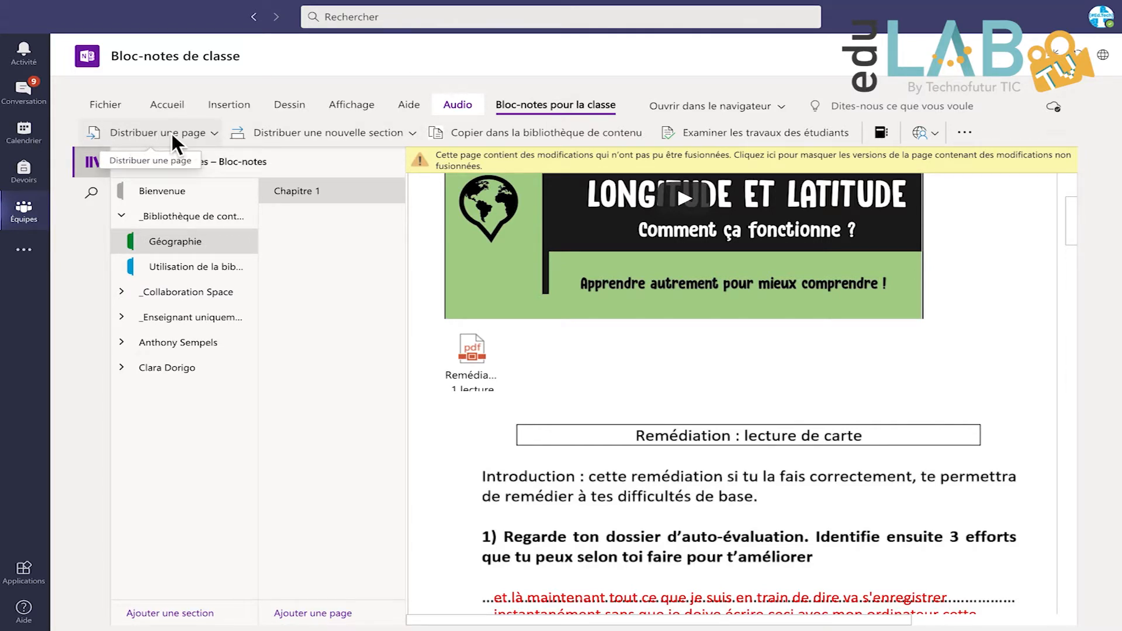
click(191, 134)
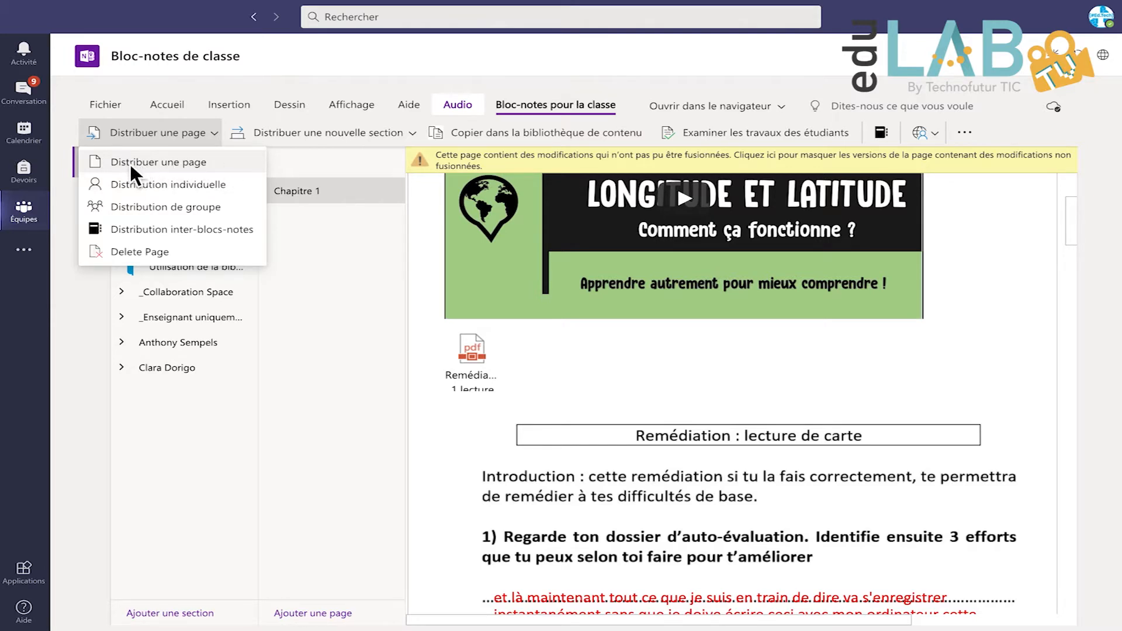
click(159, 163)
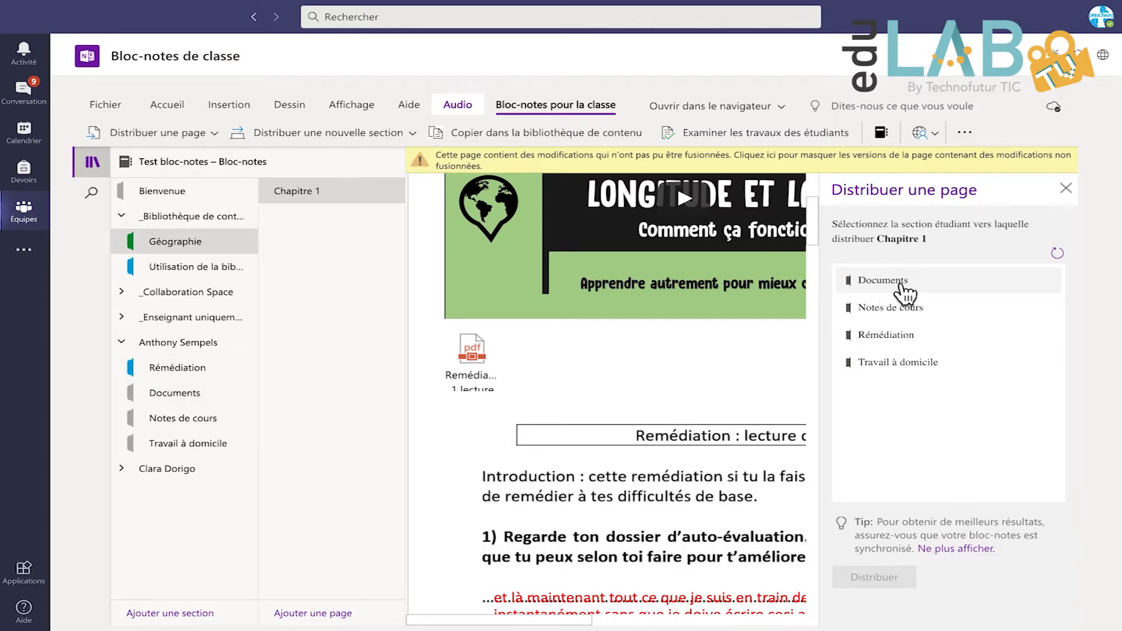
click(906, 289)
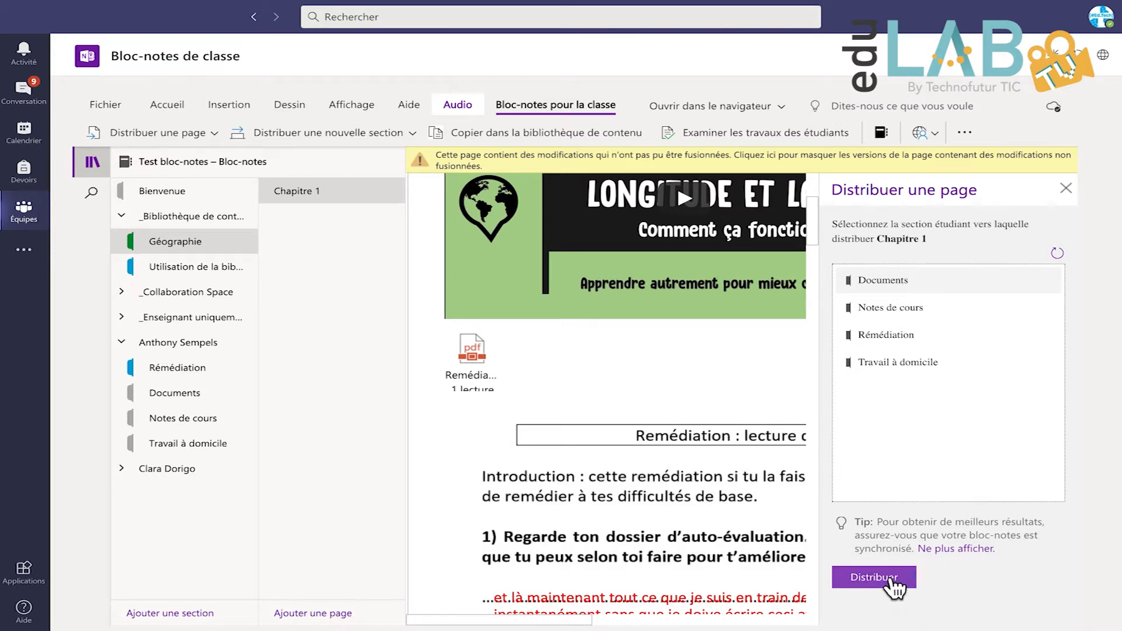
click(889, 586)
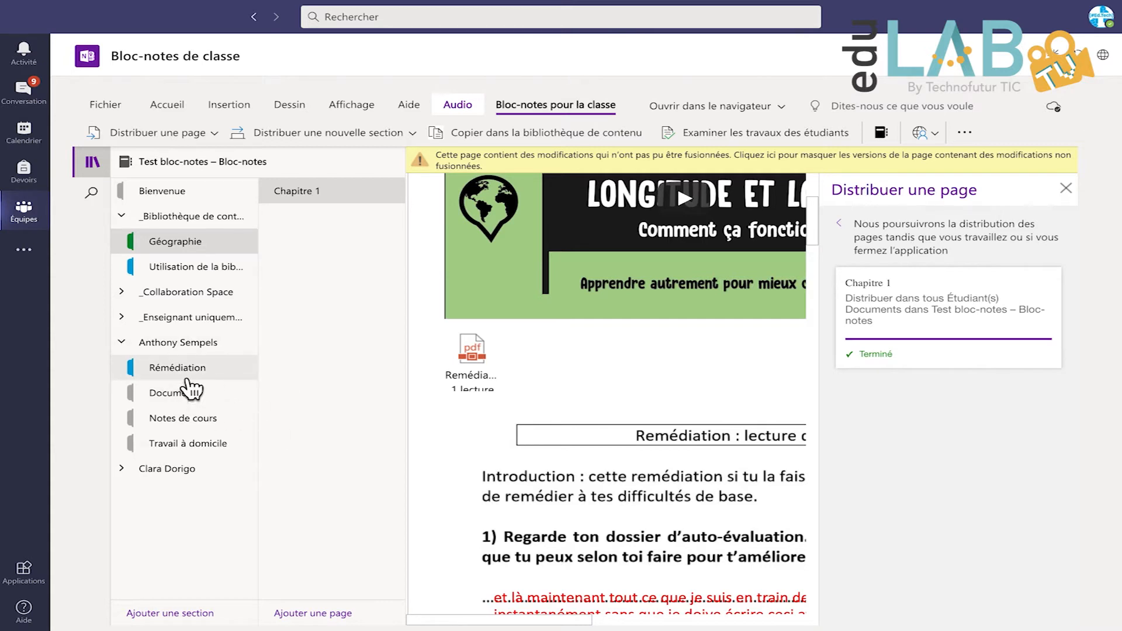
click(1074, 191)
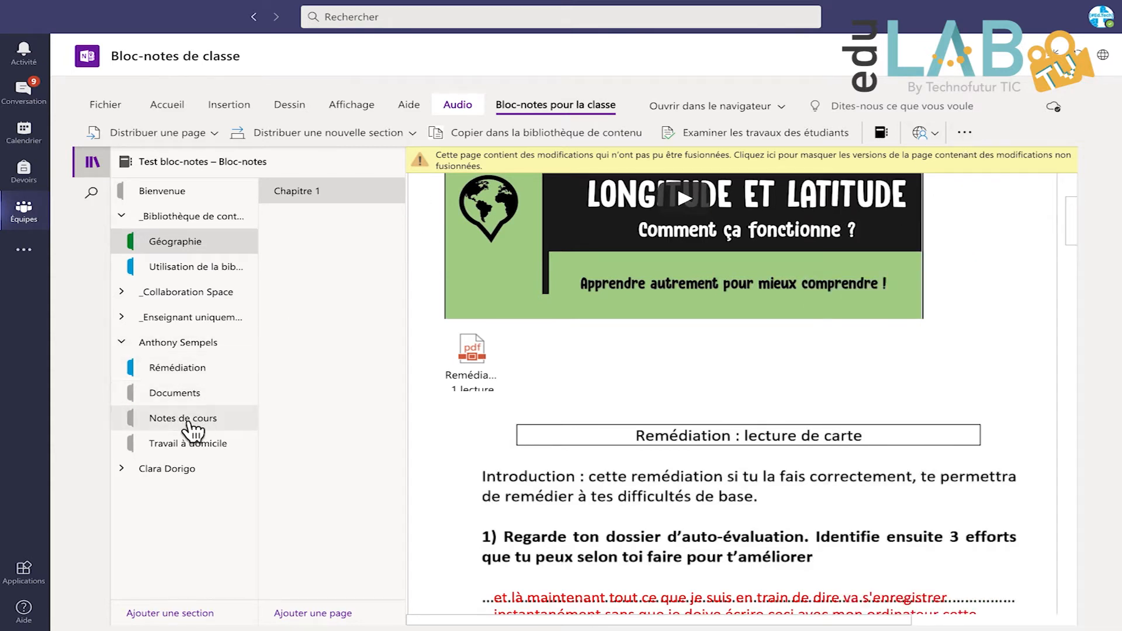
- Review the distributed Chapitre 1 copy in the first student's Documents section and return to the Géographie library section
click(164, 396)
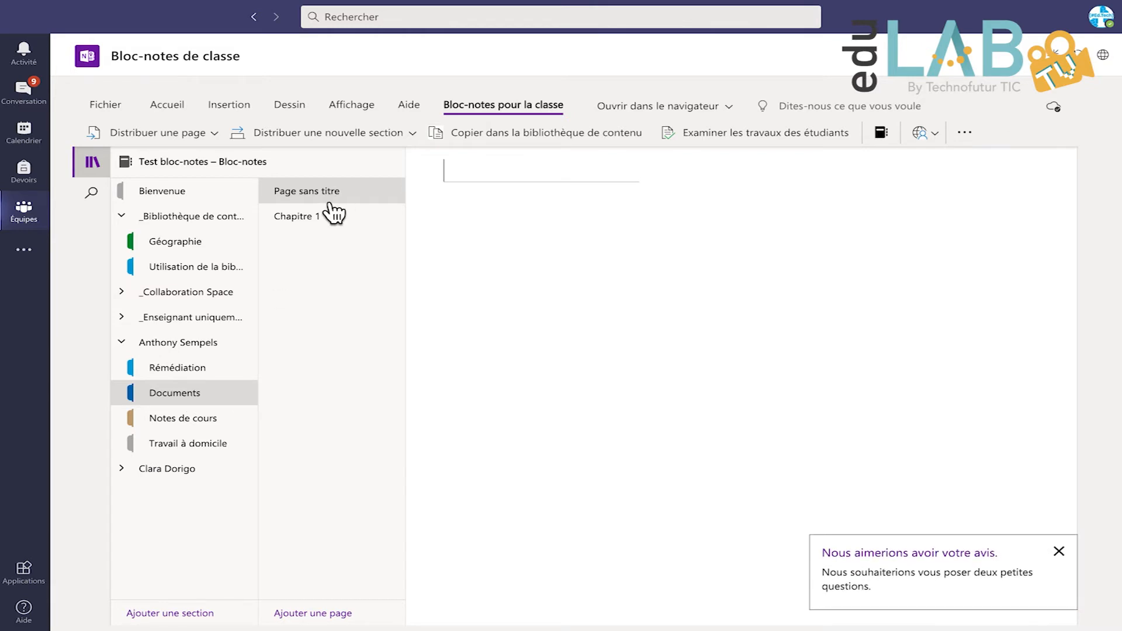
click(305, 219)
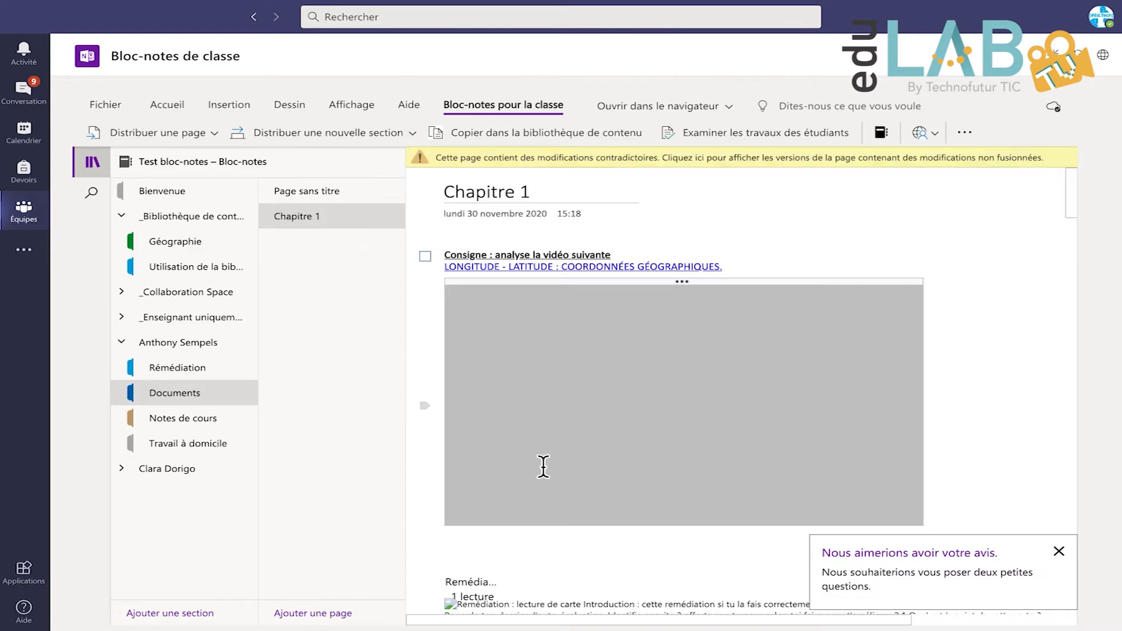
scroll(735, 174, down, 10)
scroll(700, 337, up, 15)
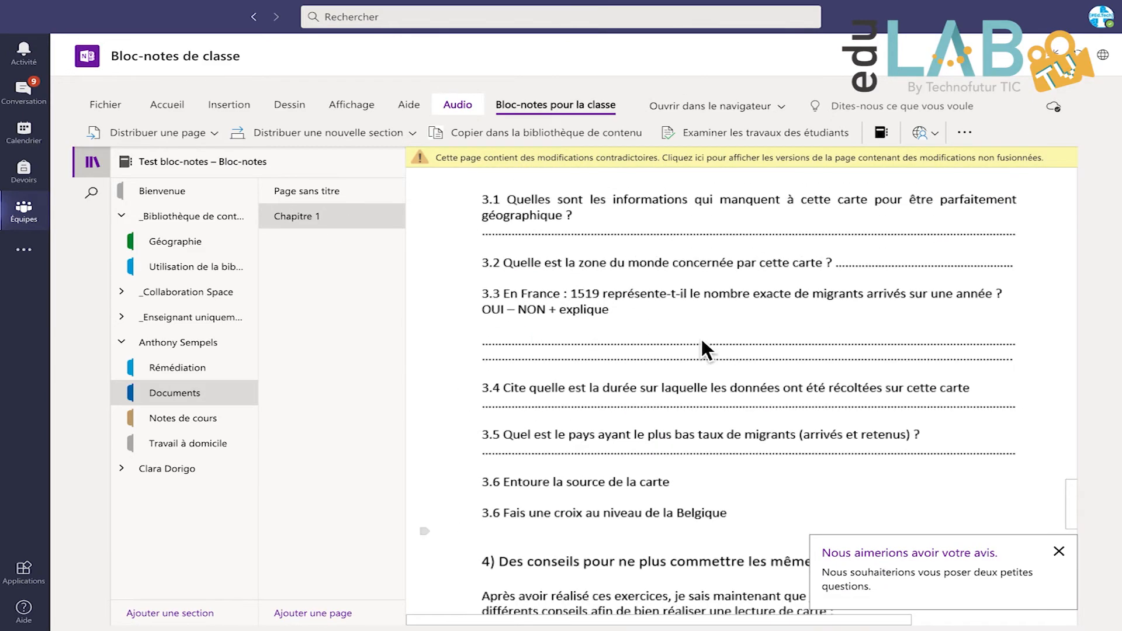
scroll(702, 343, up, 1)
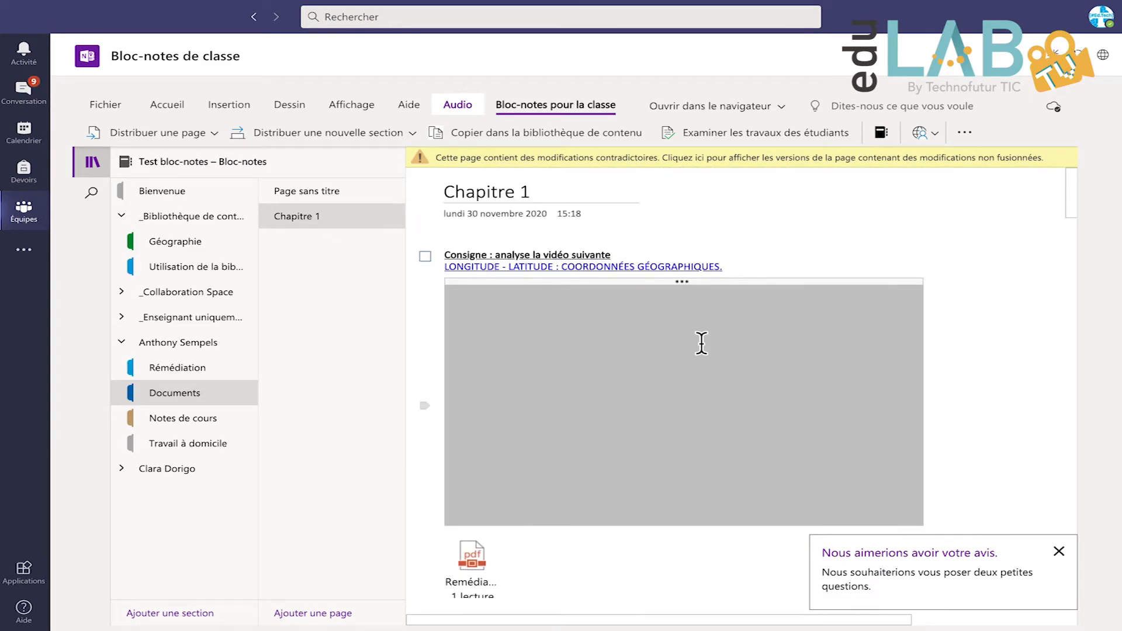
scroll(701, 343, down, 6)
ctrl+scroll(701, 343, up, 3)
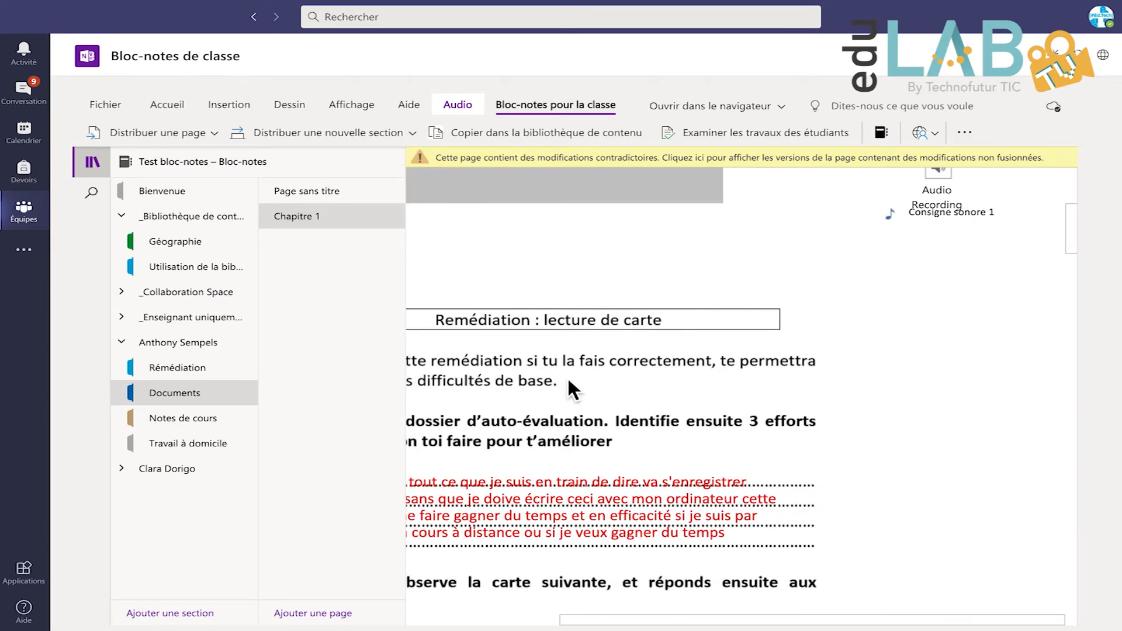
scroll(568, 380, left, 3)
scroll(567, 377, up, 5)
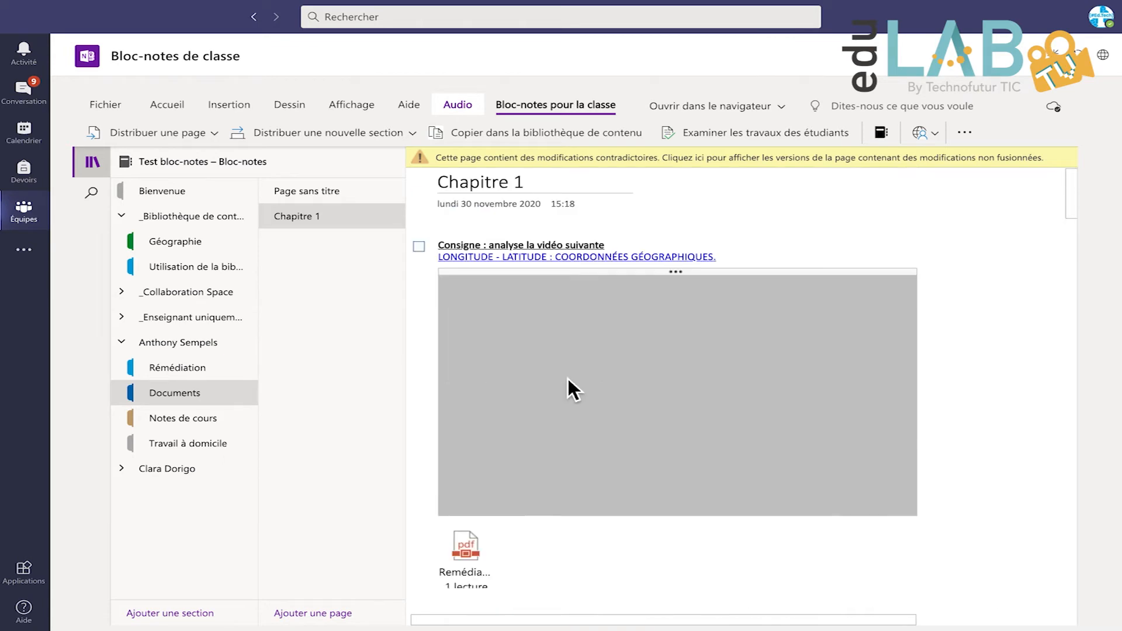
click(183, 255)
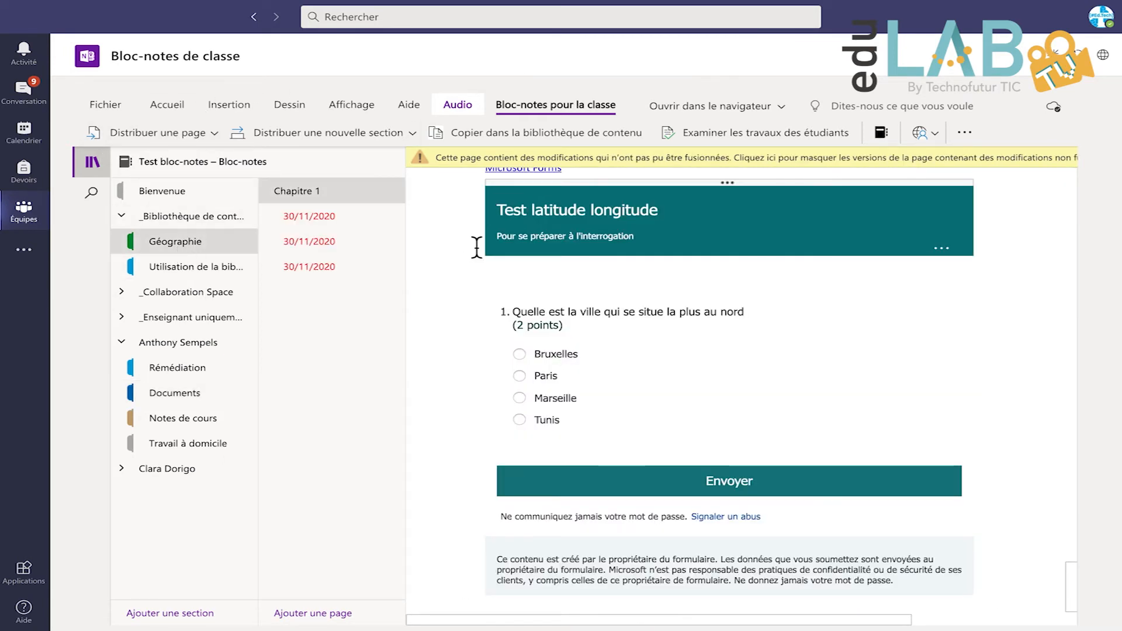
- Try out selecting and deselecting the two students for an individual distribution of Chapitre 1
click(180, 128)
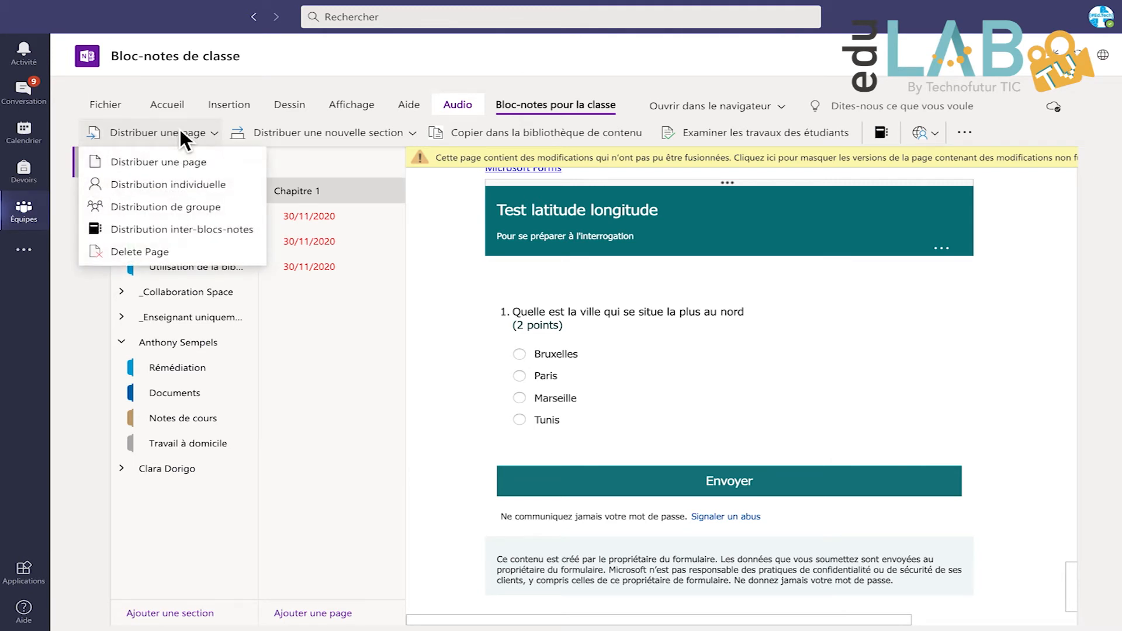
click(195, 186)
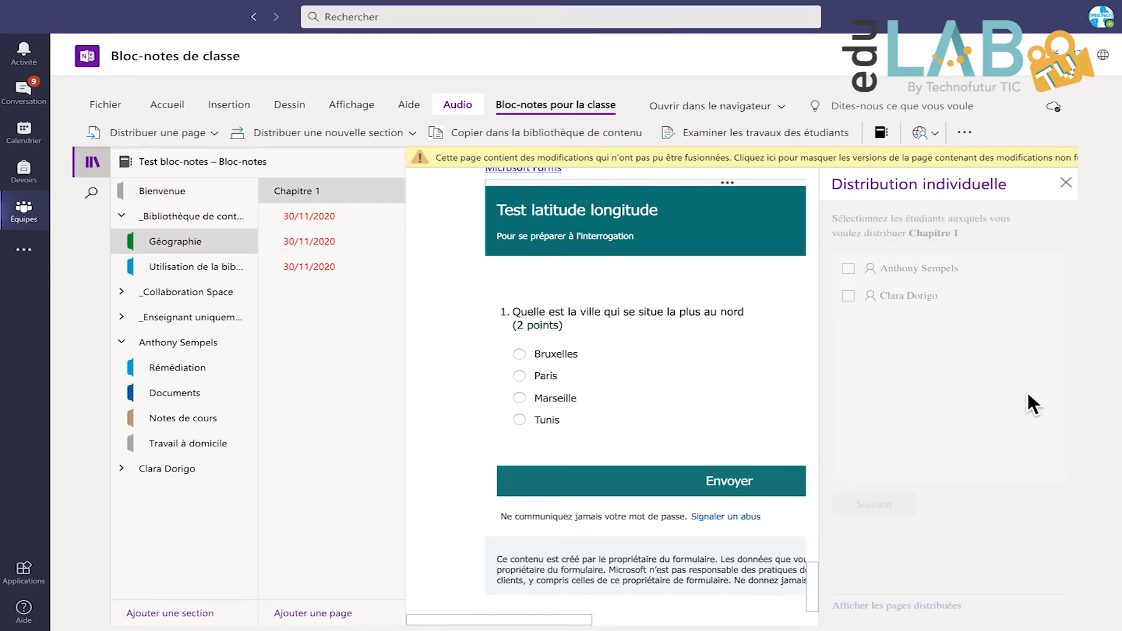
click(857, 276)
click(858, 296)
click(863, 273)
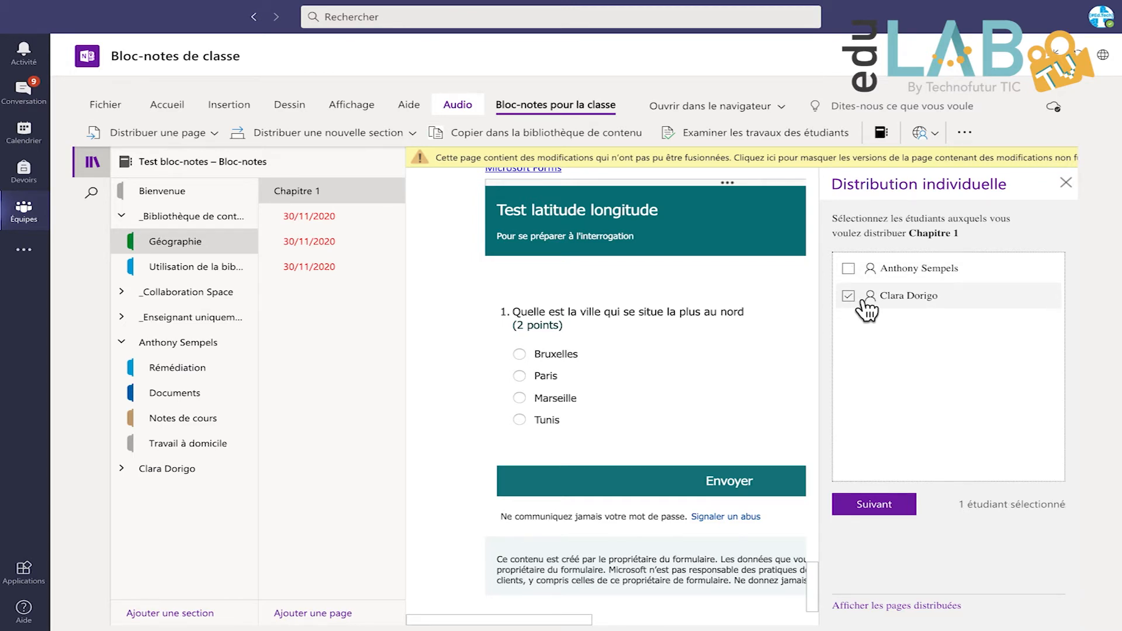
click(864, 300)
click(863, 273)
click(864, 298)
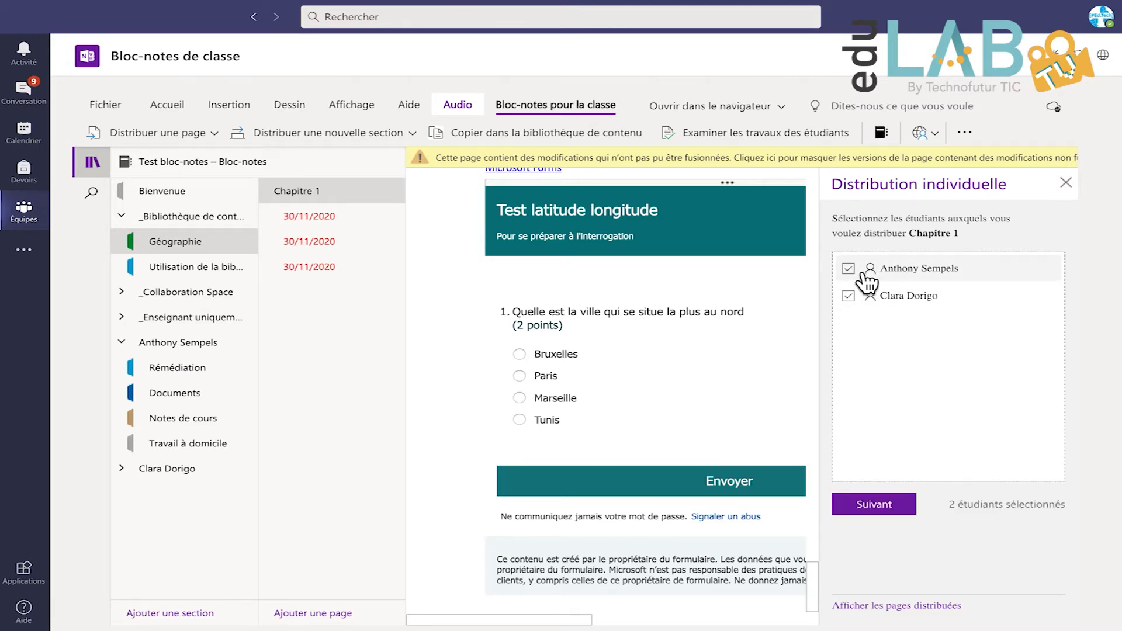
click(865, 273)
click(868, 299)
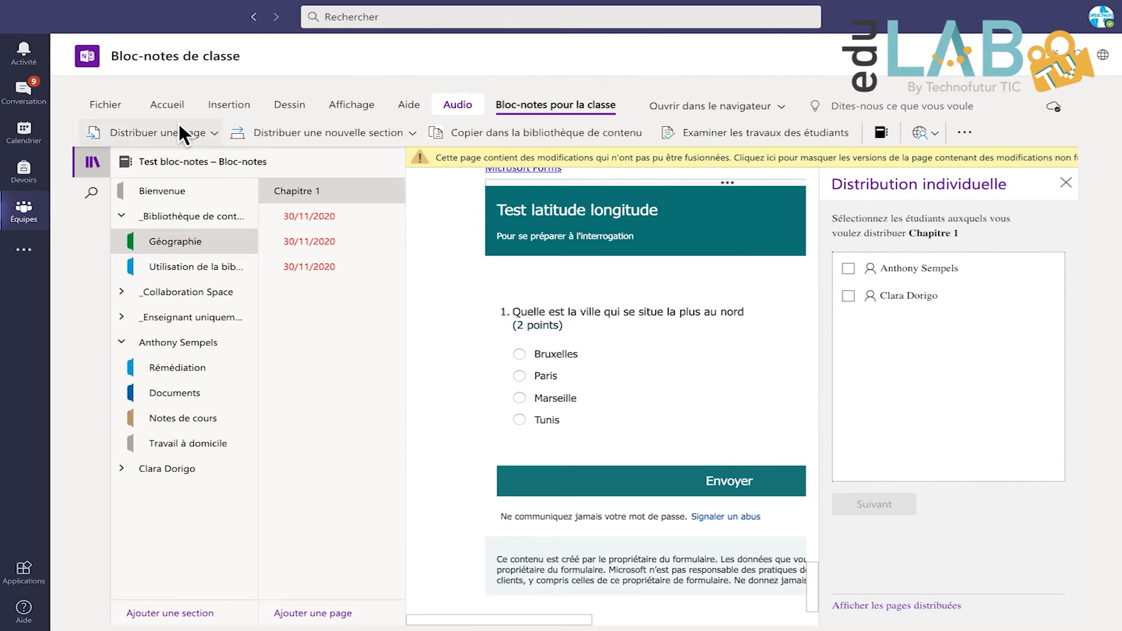
- View the group distribution options for the Chapitre 1 page and close them
click(214, 133)
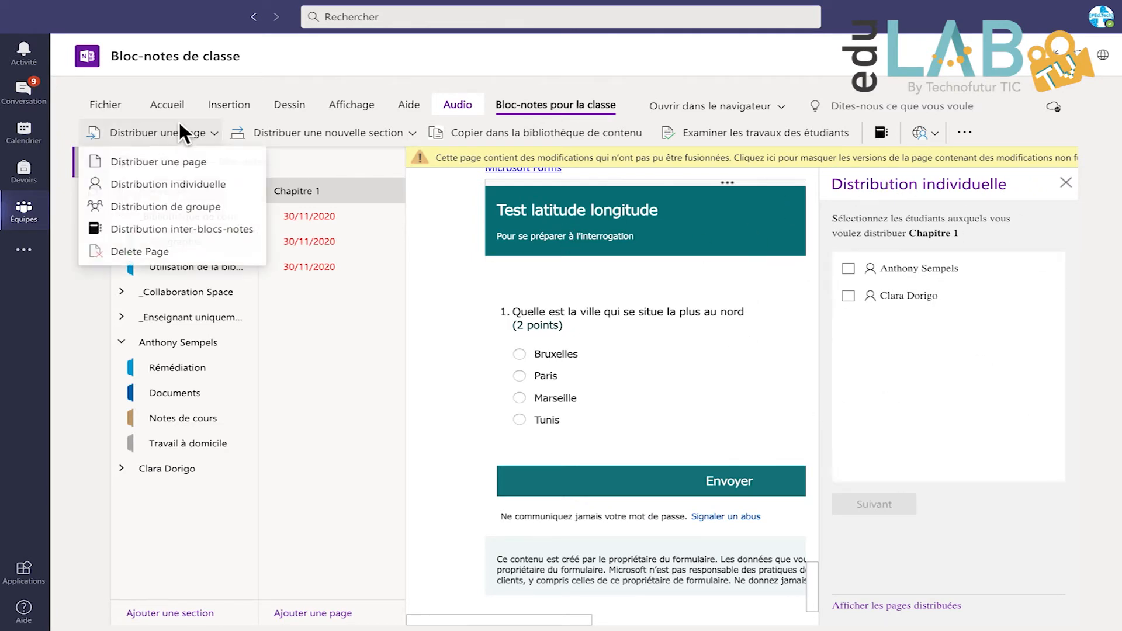
click(151, 205)
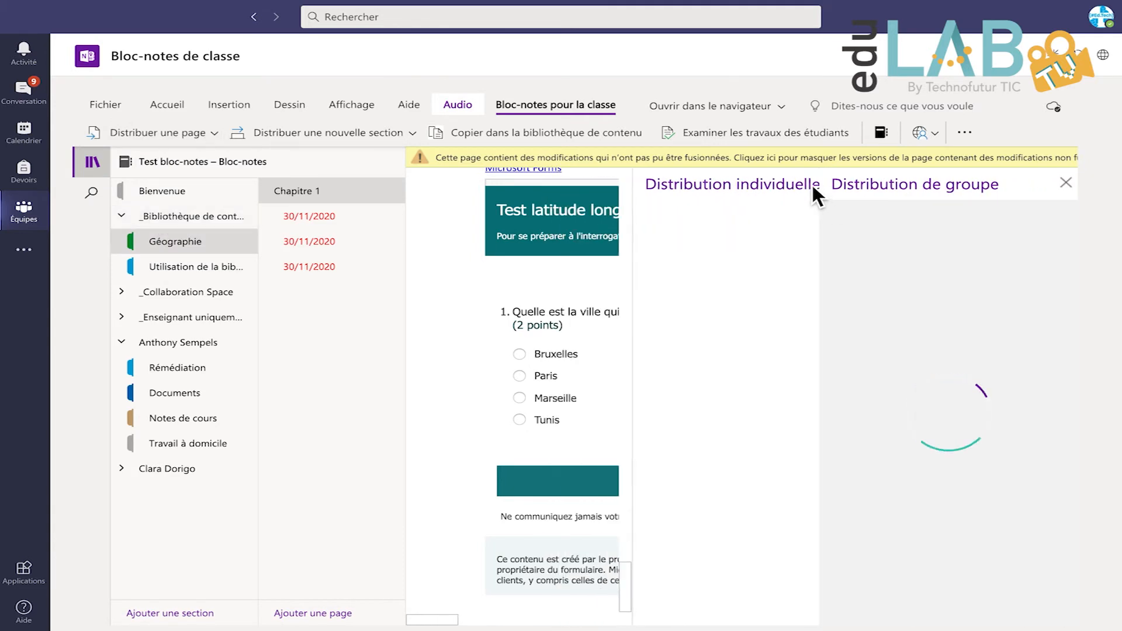
click(167, 131)
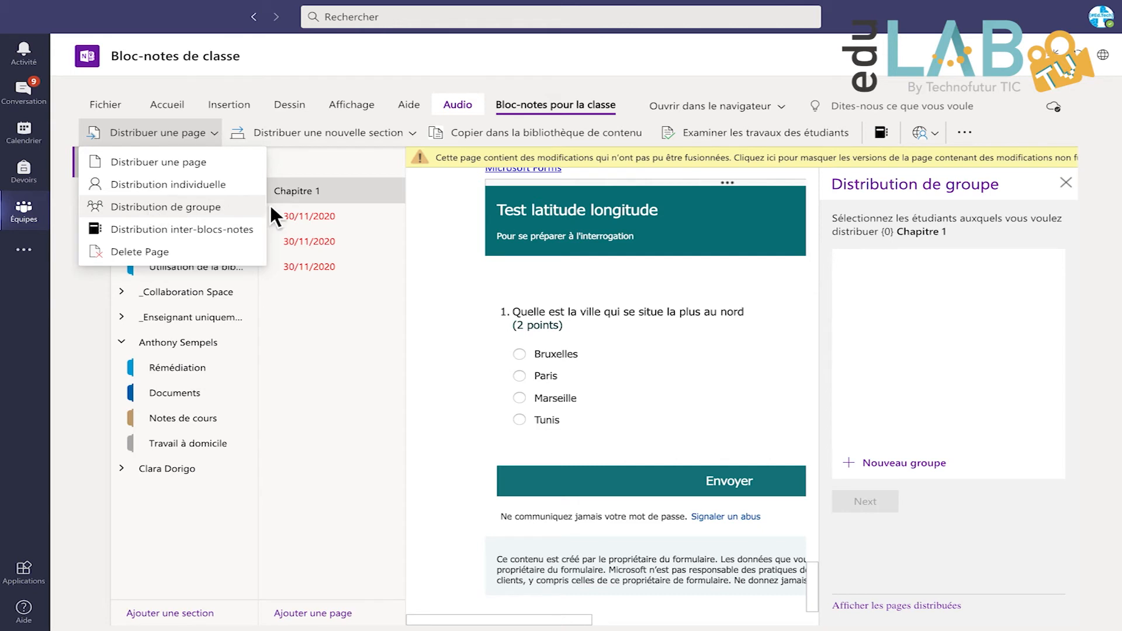
click(958, 537)
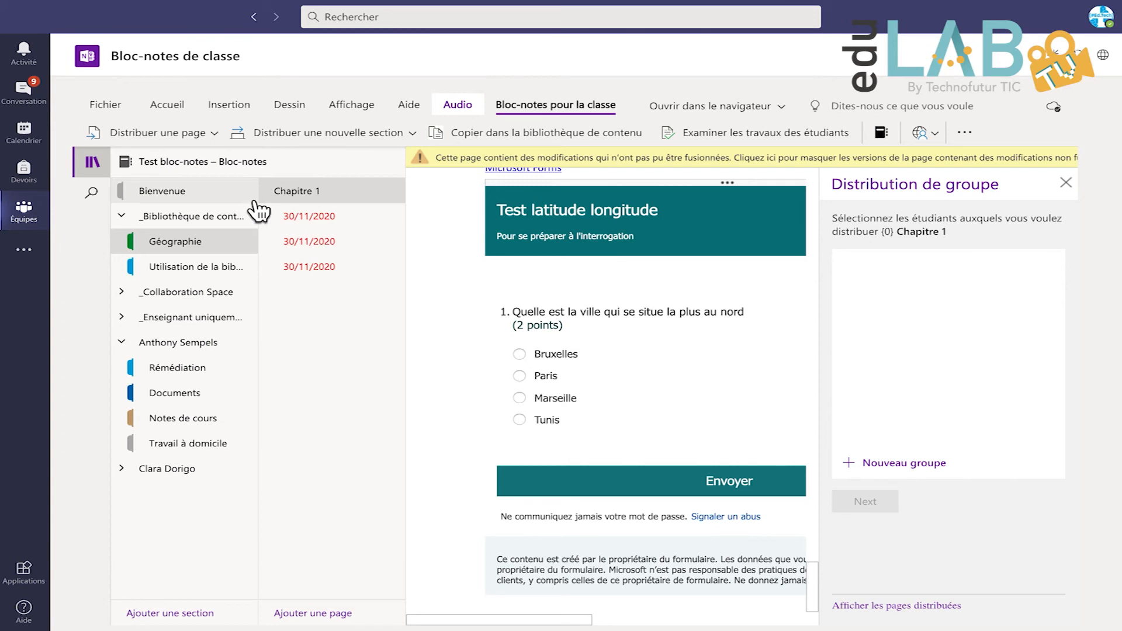
click(1067, 182)
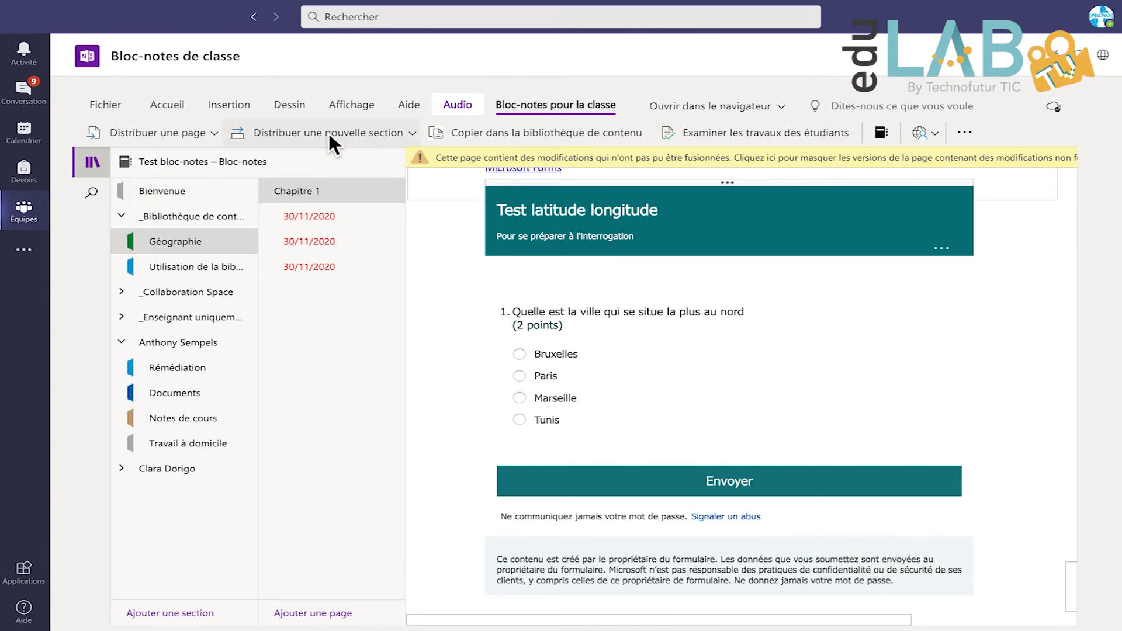
- Set up cross-notebook distribution of Chapitre 1 to the Devoirs section of the 3G, 3H and 3F Géographie and 3e SCIENCES SOCIALES notebooks
click(188, 133)
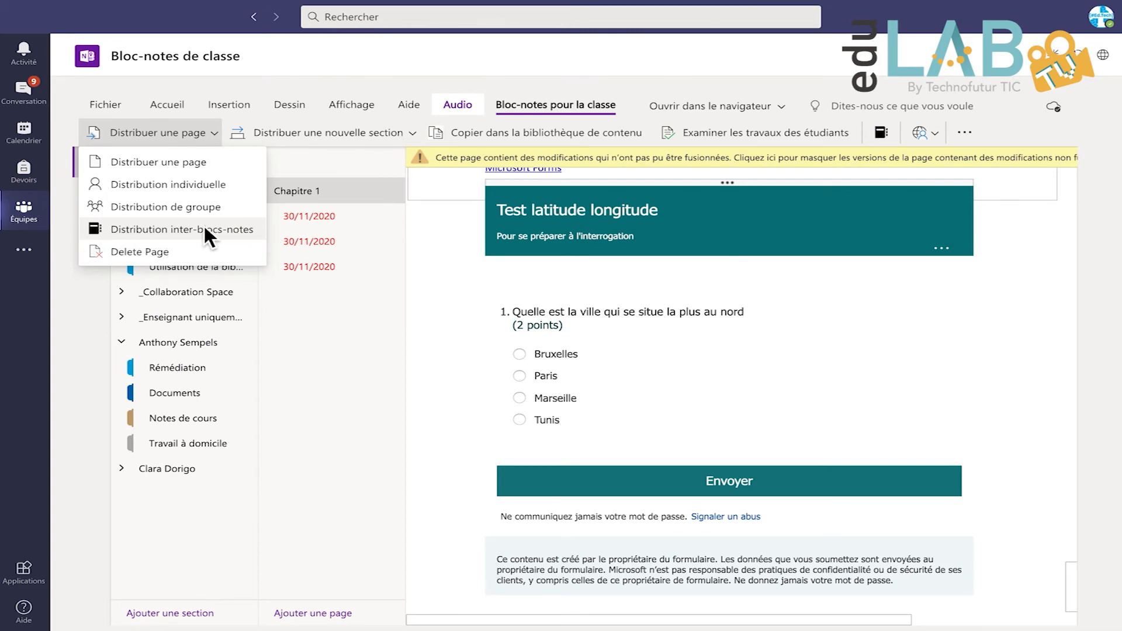
click(164, 228)
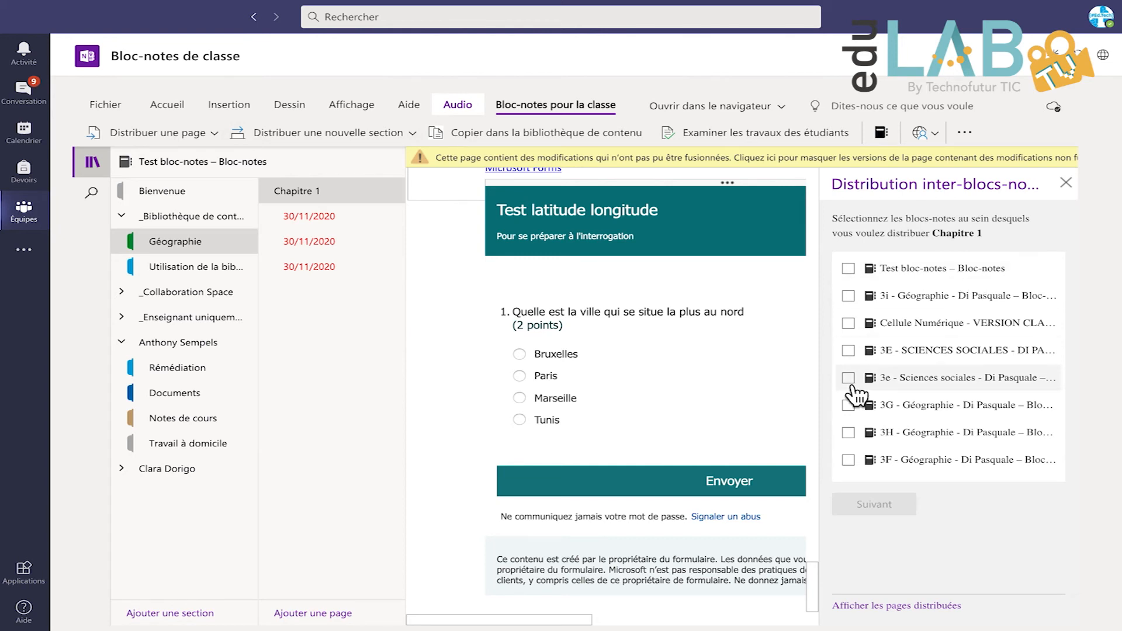
scroll(852, 388, down, 1)
scroll(855, 395, down, 1)
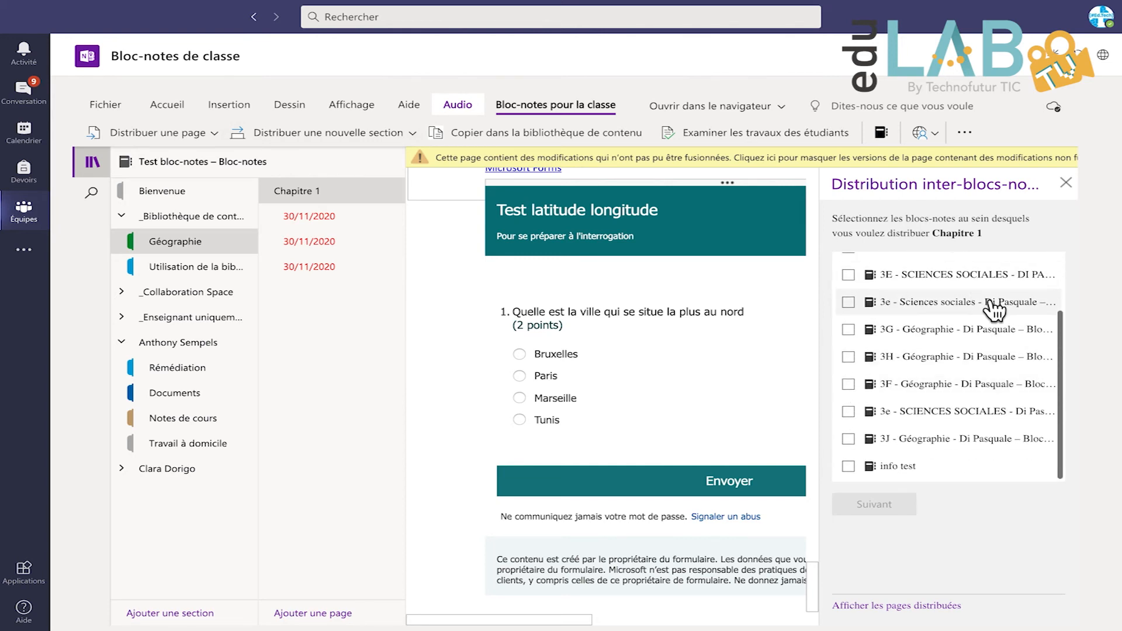
click(852, 333)
click(852, 357)
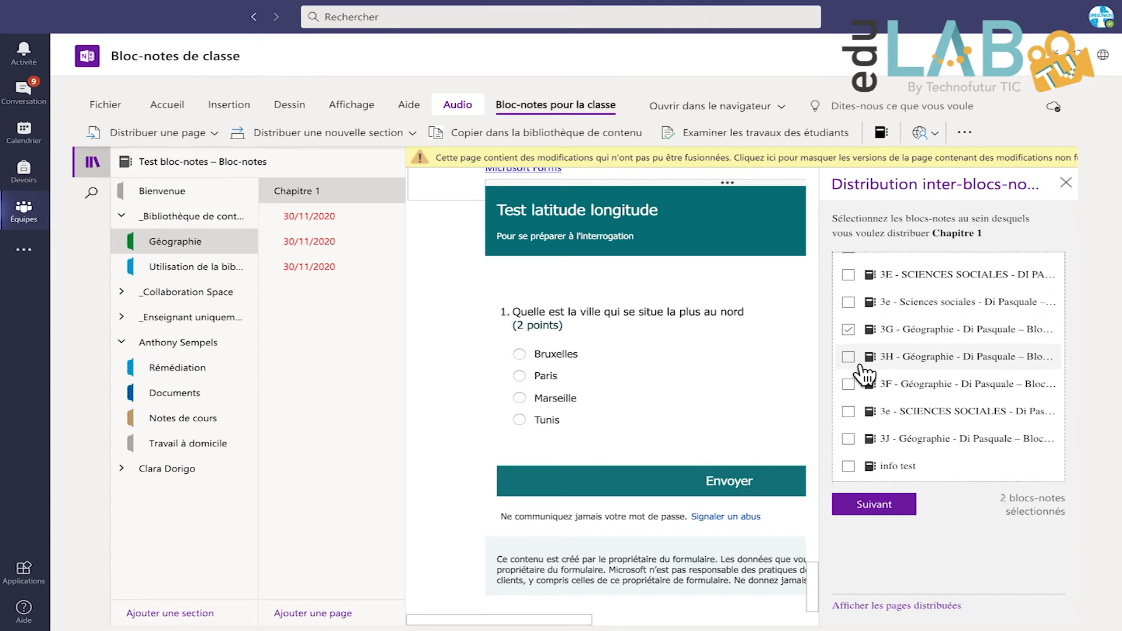
click(858, 411)
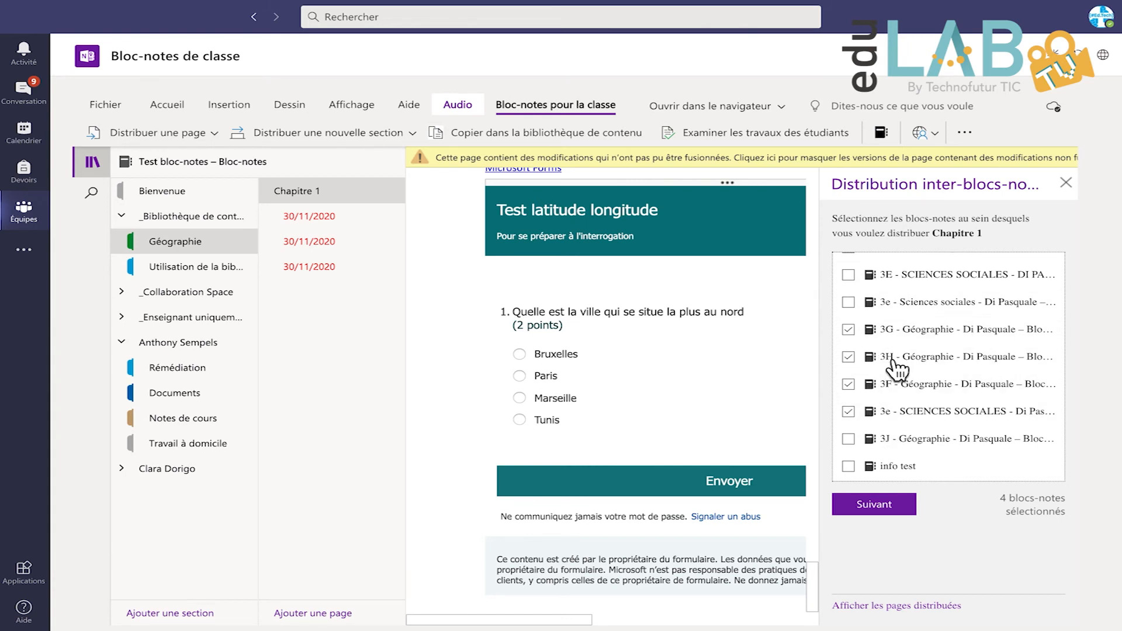
click(874, 504)
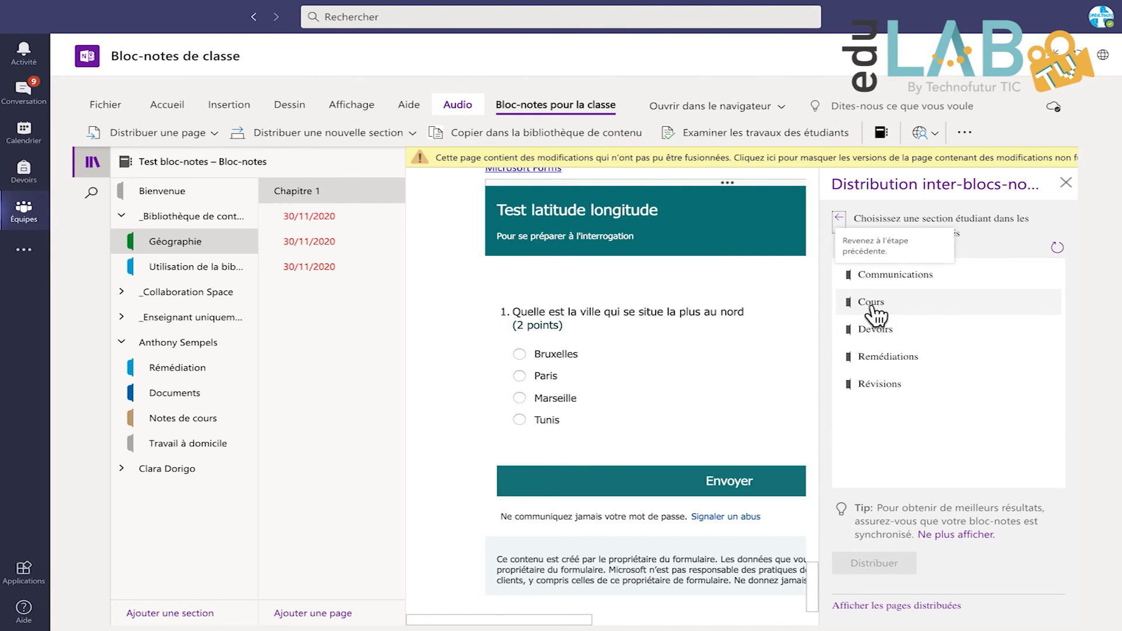
click(886, 337)
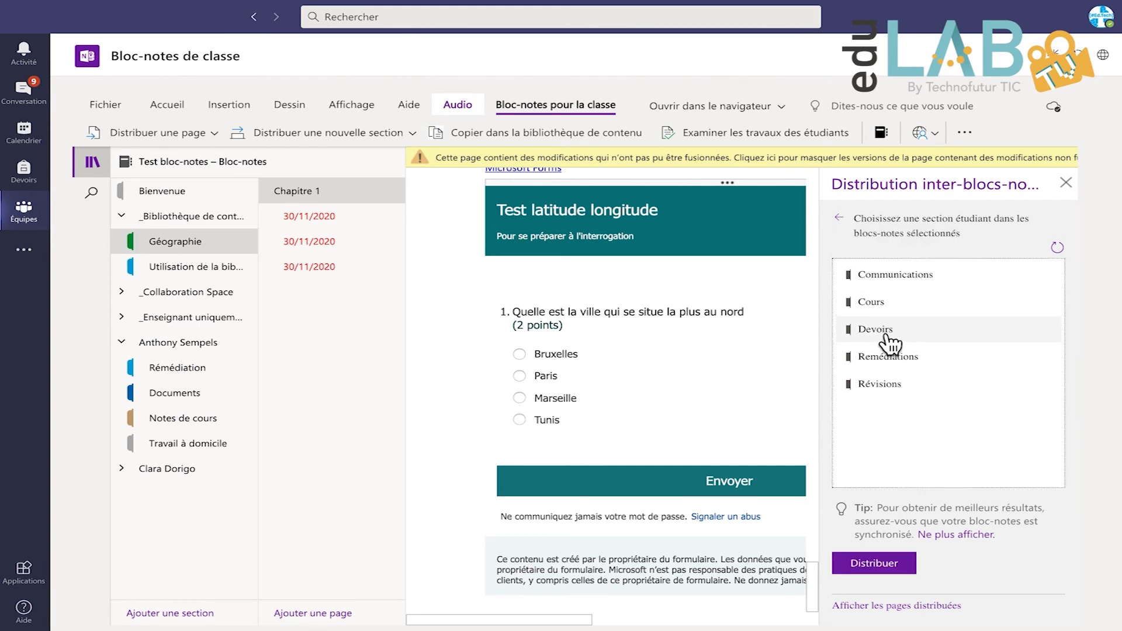